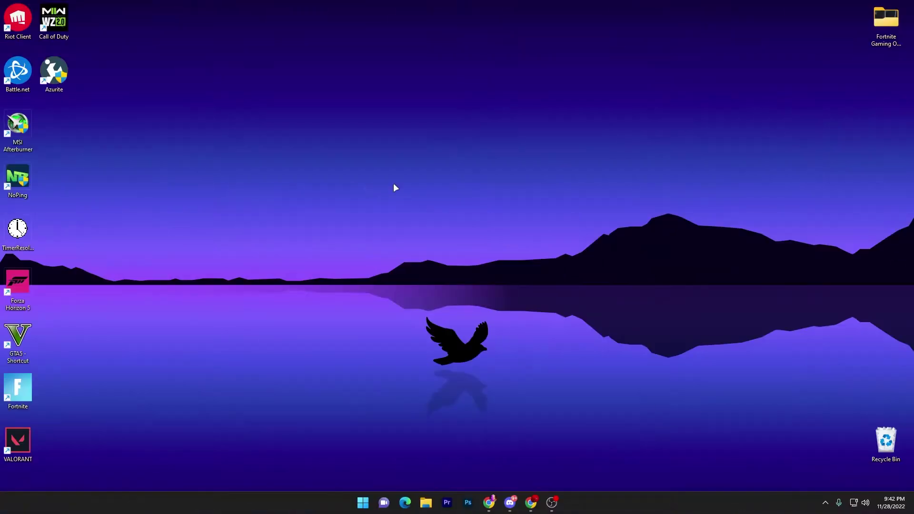
- Navigate File Explorer to Documents > Call of Duty > players to reach the config files
click(426, 504)
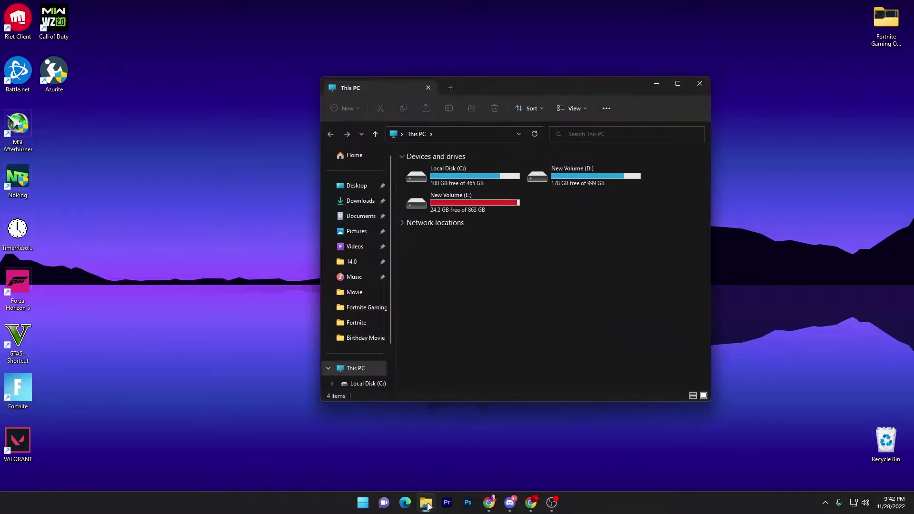
click(358, 216)
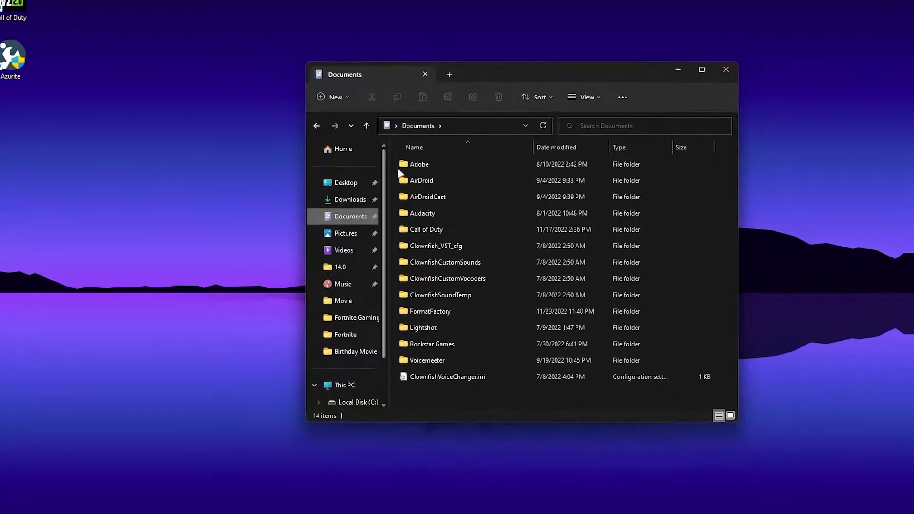
click(445, 232)
double_click(443, 231)
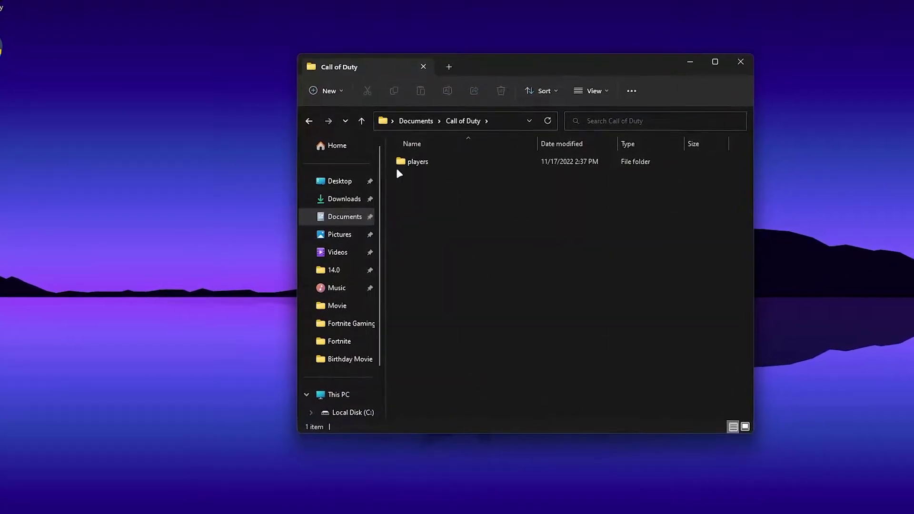
double_click(433, 159)
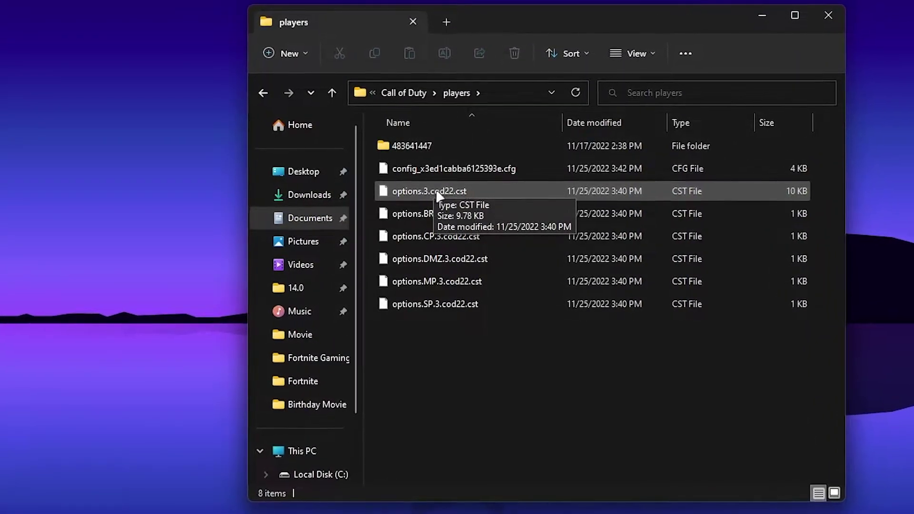
- Open options.3.cod22.cst in Notepad to view its System section with RendererWorkerCount 8
right_click(429, 193)
mouse_move(493, 242)
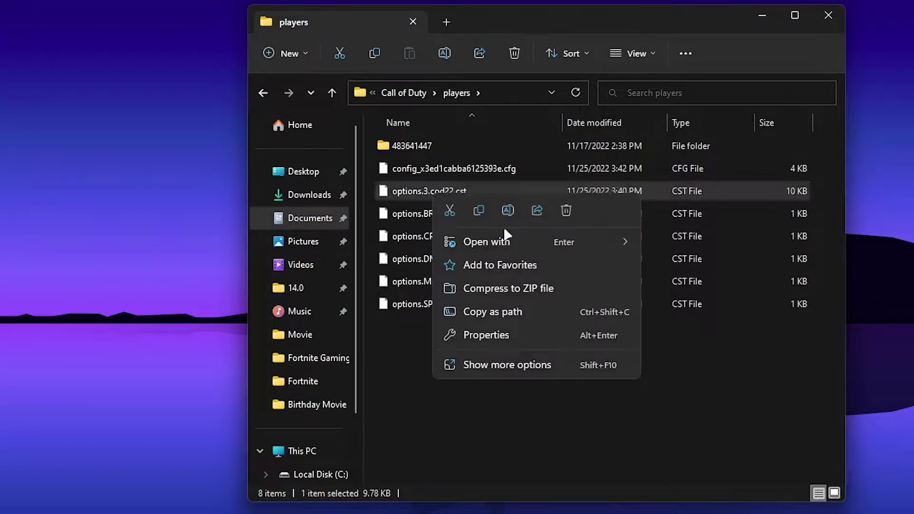
click(684, 245)
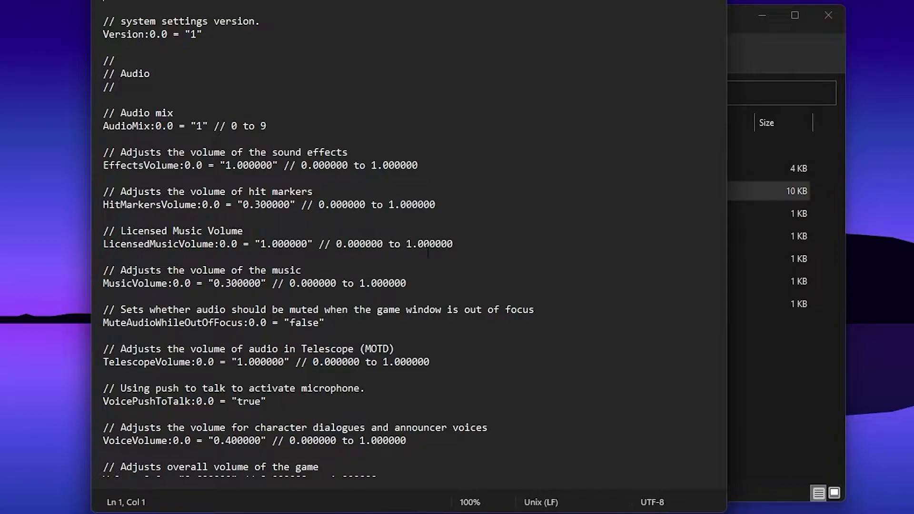
mouse_move(719, 28)
mouse_down()
mouse_move(724, 169)
mouse_move(672, 455)
mouse_up()
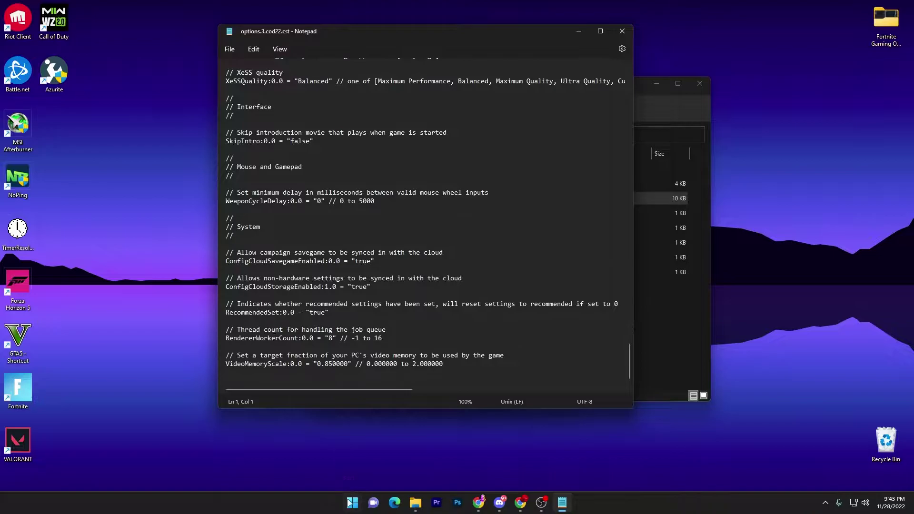
- Check the CPU core count in Task Manager's Performance > CPU page, then close it
right_click(353, 503)
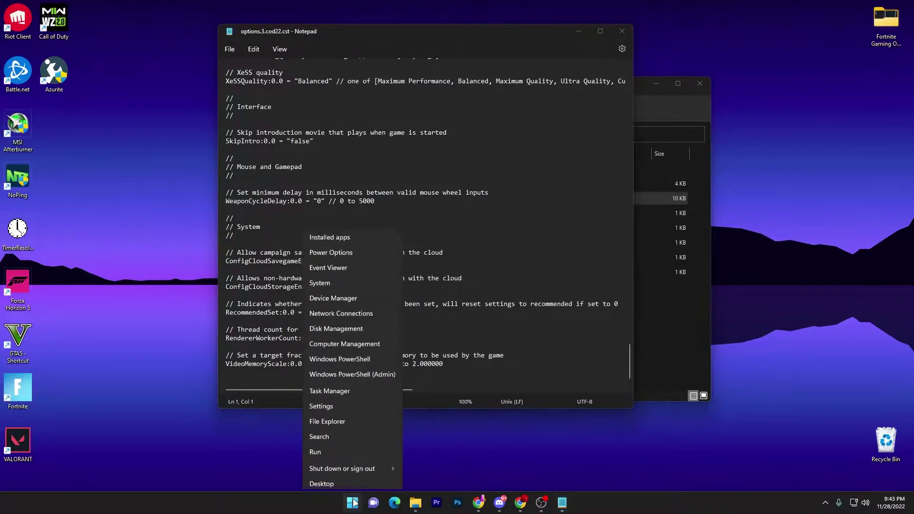
click(323, 387)
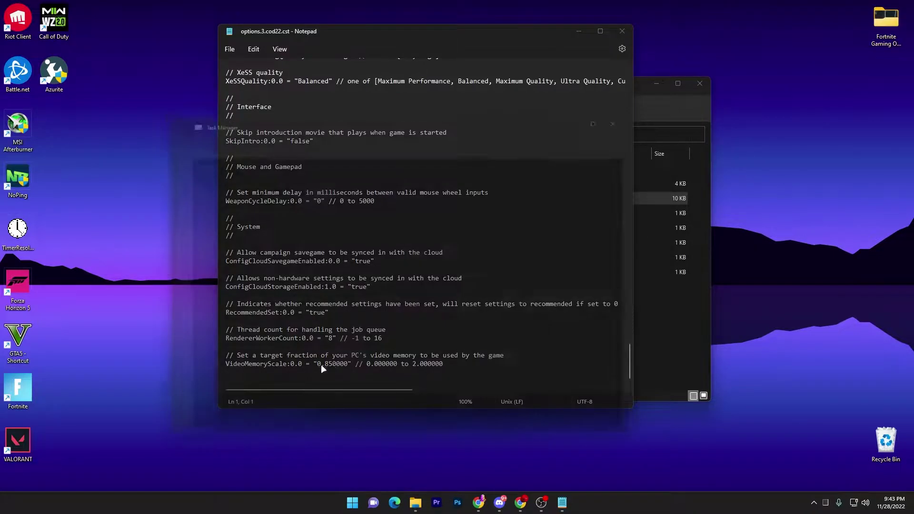
drag(385, 129, 500, 88)
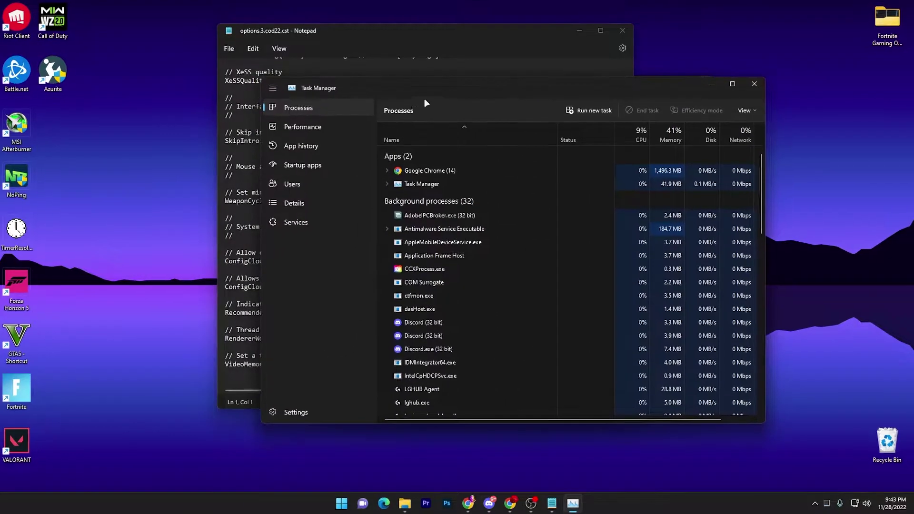
click(337, 127)
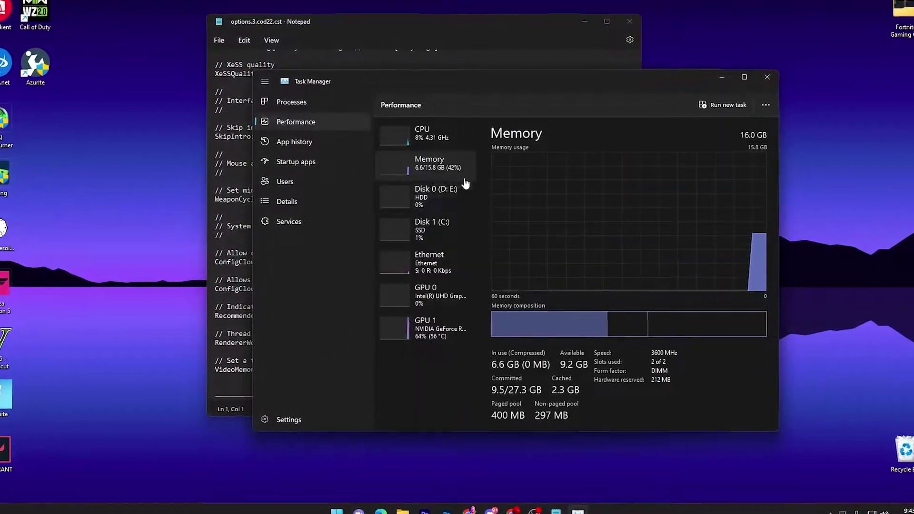
click(428, 132)
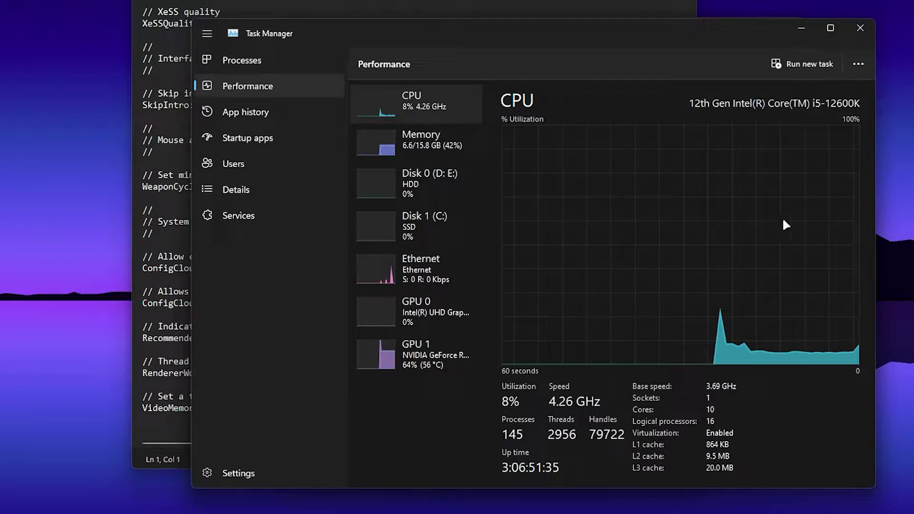
click(859, 26)
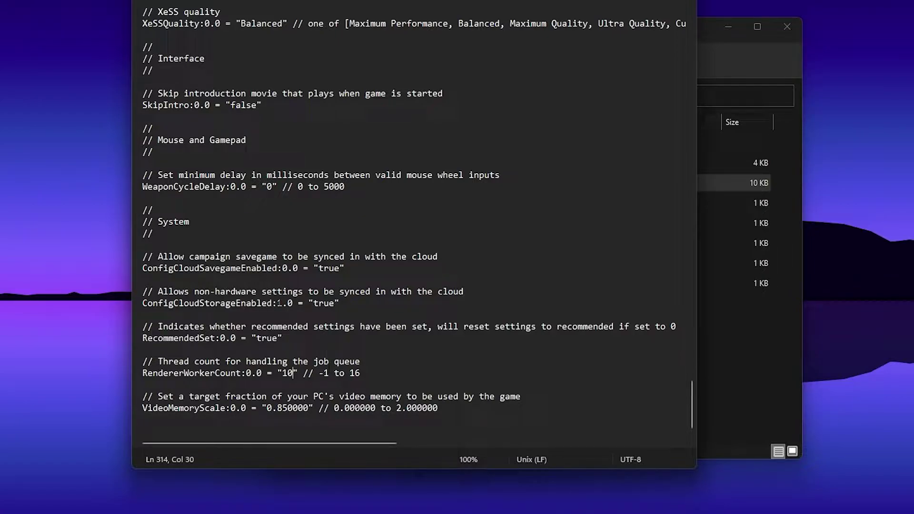
- Save options.3.cod22.cst with RendererWorkerCount 10, close Notepad and the players folder window
key(alt+f)
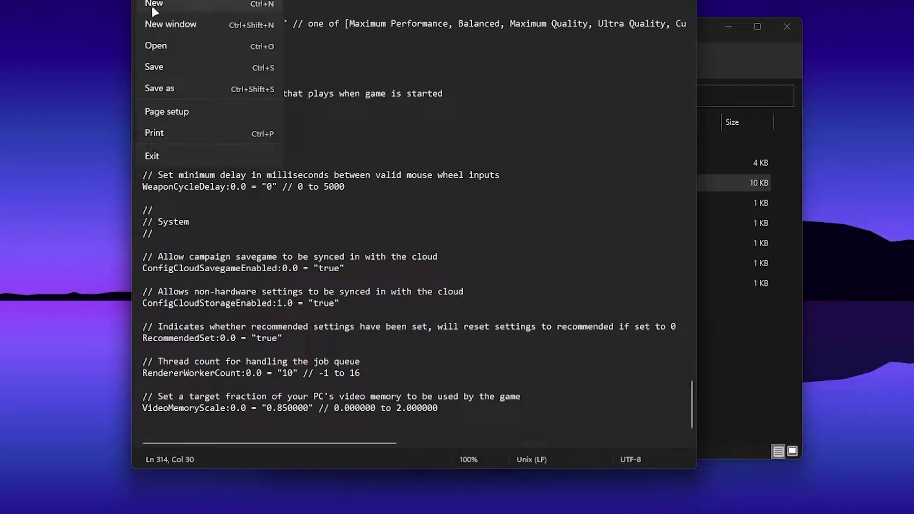
click(157, 64)
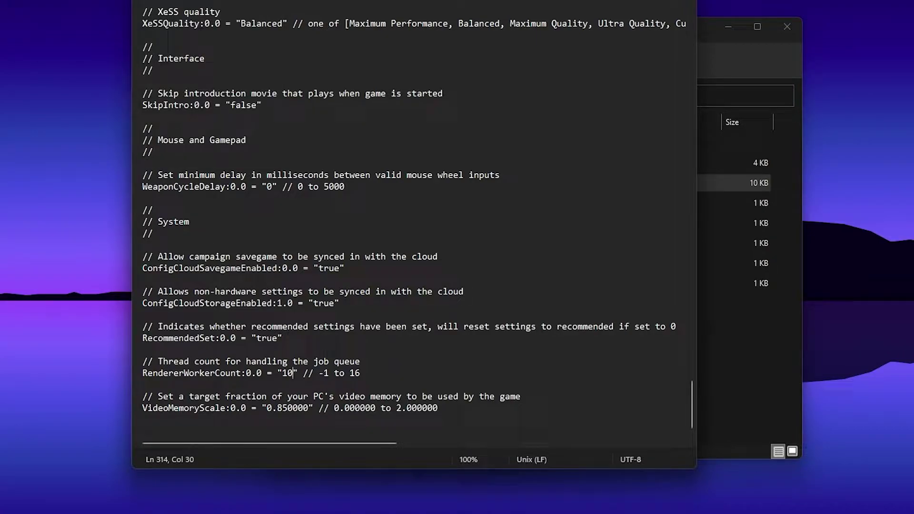
key(alt+F4)
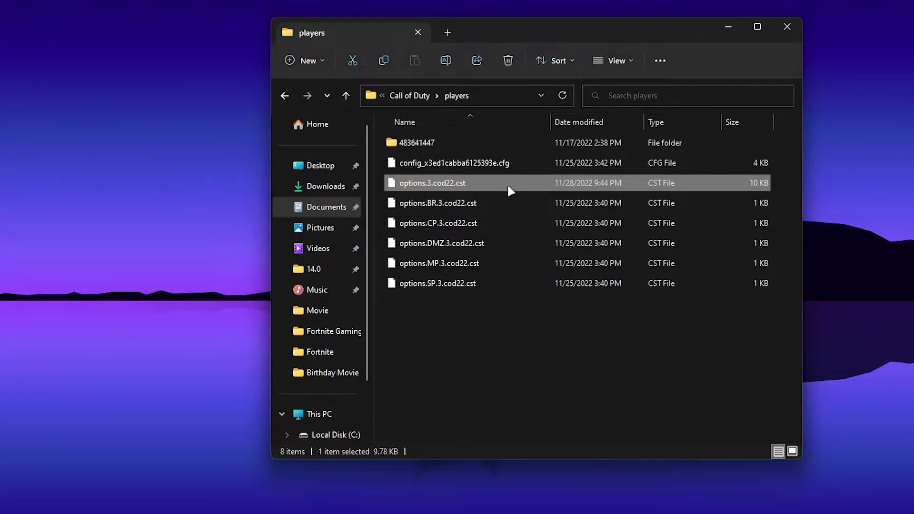
click(786, 29)
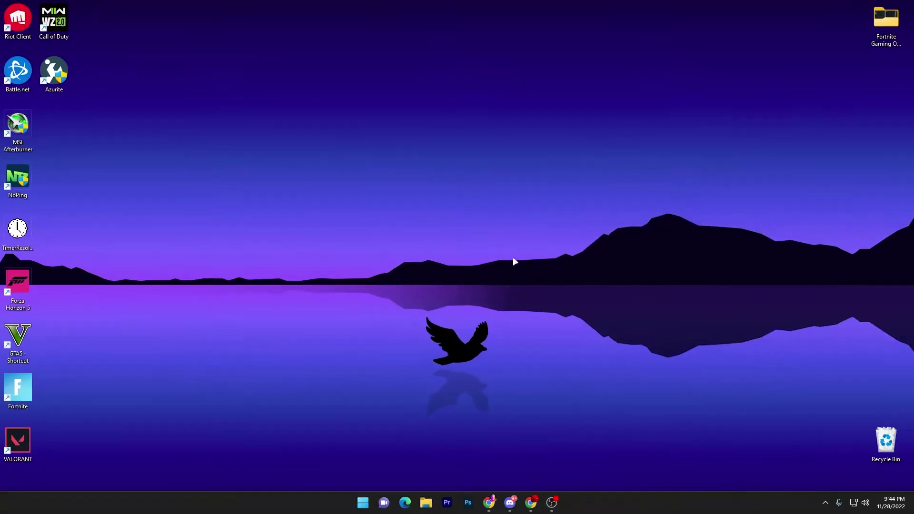
- Bring the browser with the UPTO Packs home page back to the front
click(531, 502)
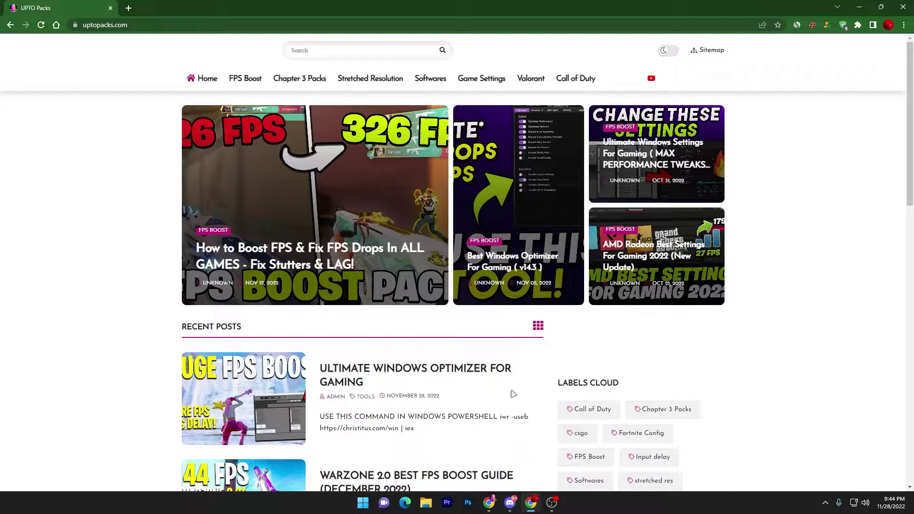
- From the Softwares posts, open the Park Control (Unlocked) article and follow its bit.ly download link
click(430, 79)
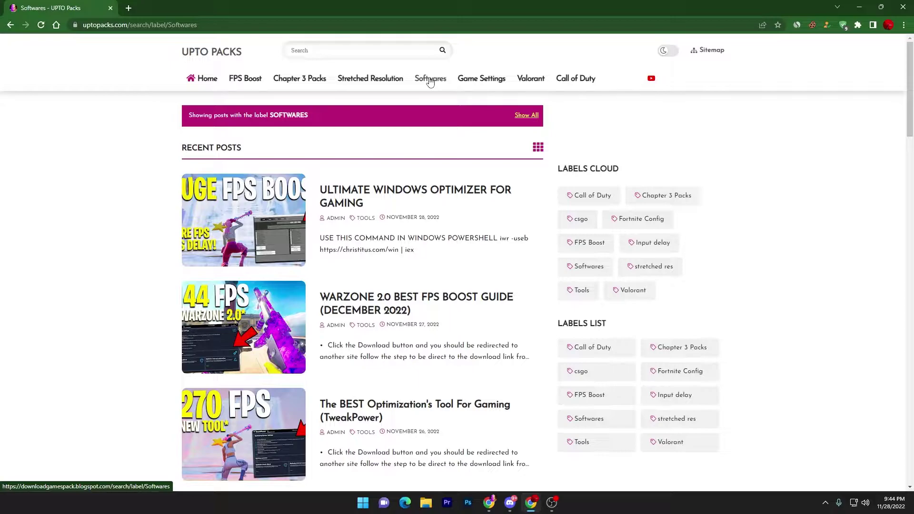
scroll(243, 235, down, 1)
scroll(243, 236, down, 2)
scroll(242, 236, down, 2)
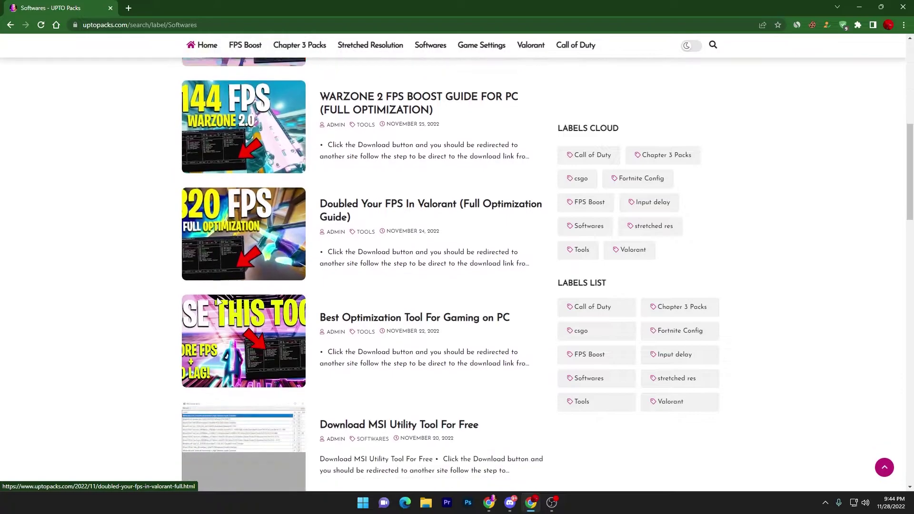
scroll(333, 321, down, 2)
scroll(333, 321, down, 1)
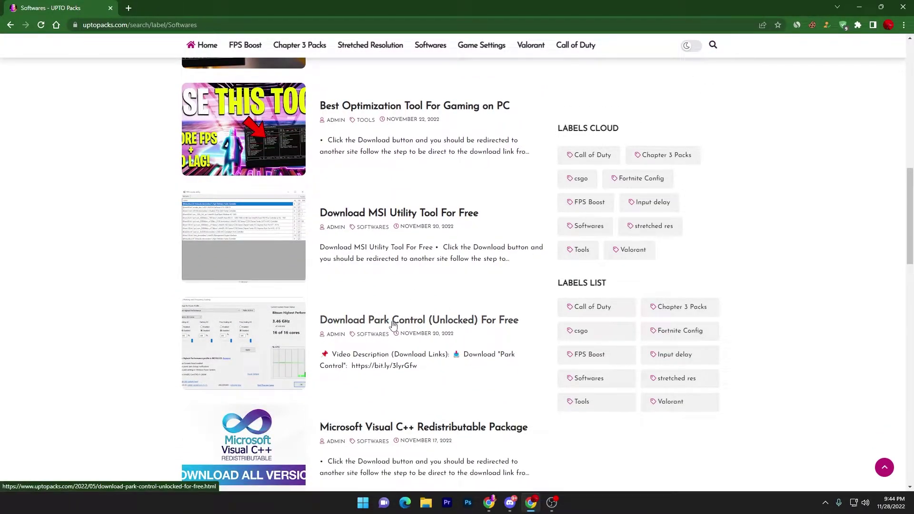
click(272, 339)
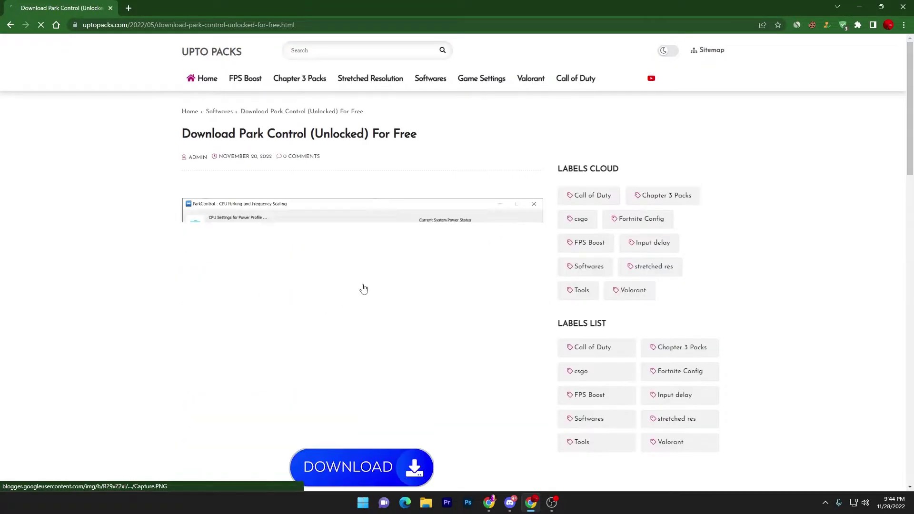
scroll(363, 288, down, 3)
scroll(350, 292, down, 3)
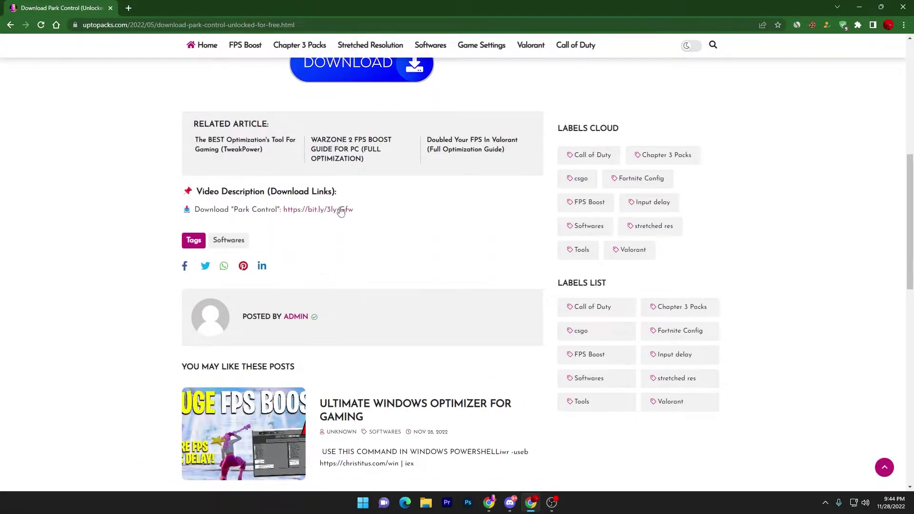
click(323, 209)
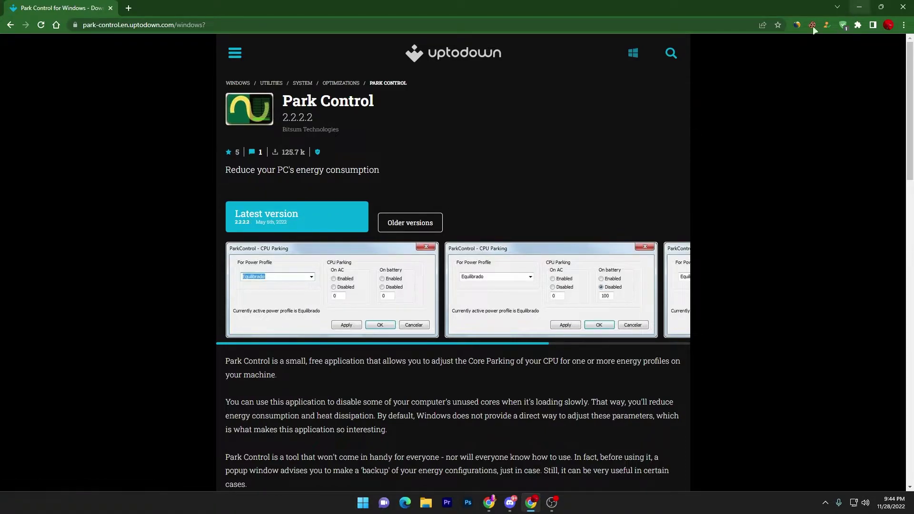
- Minimize the browser showing the Uptodown Park Control page to reveal the desktop
click(858, 5)
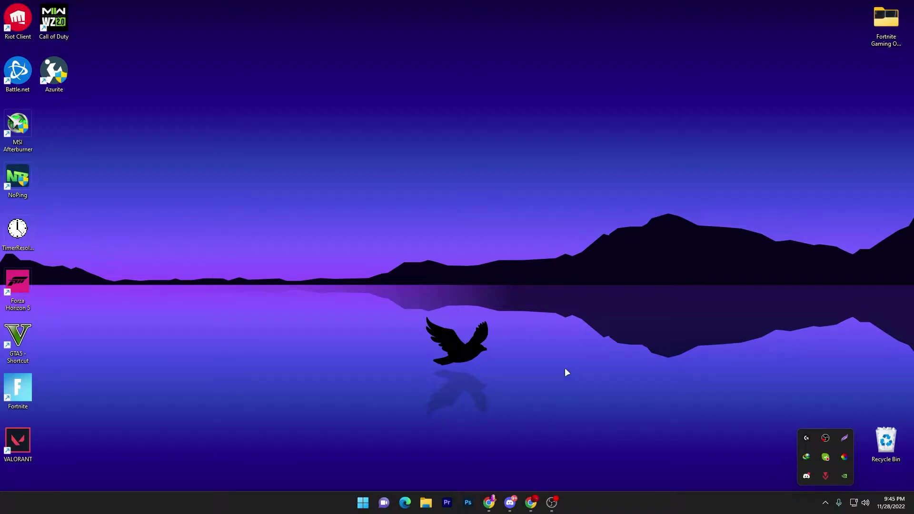
- Launch ParkControl from the Windows search
key(super)
text(park)
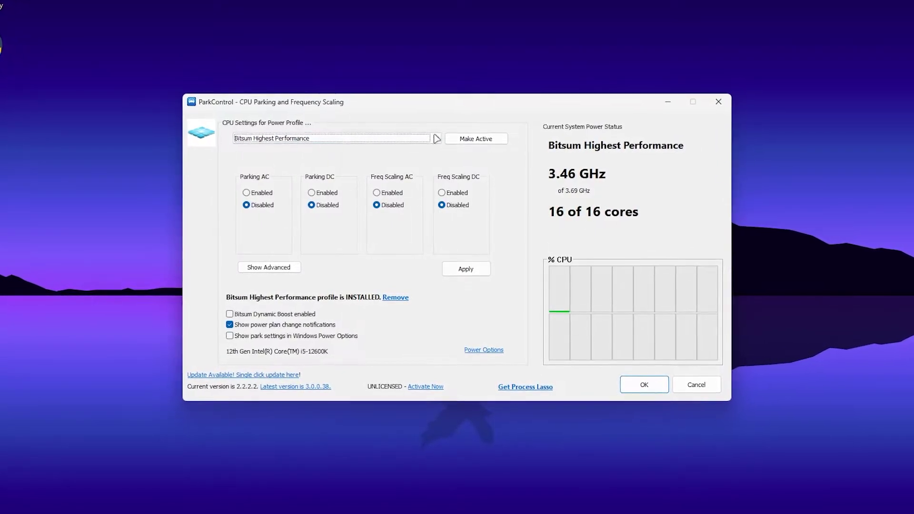
- Make Bitsum Highest Performance active, show park settings in Power Options, apply and confirm
click(435, 138)
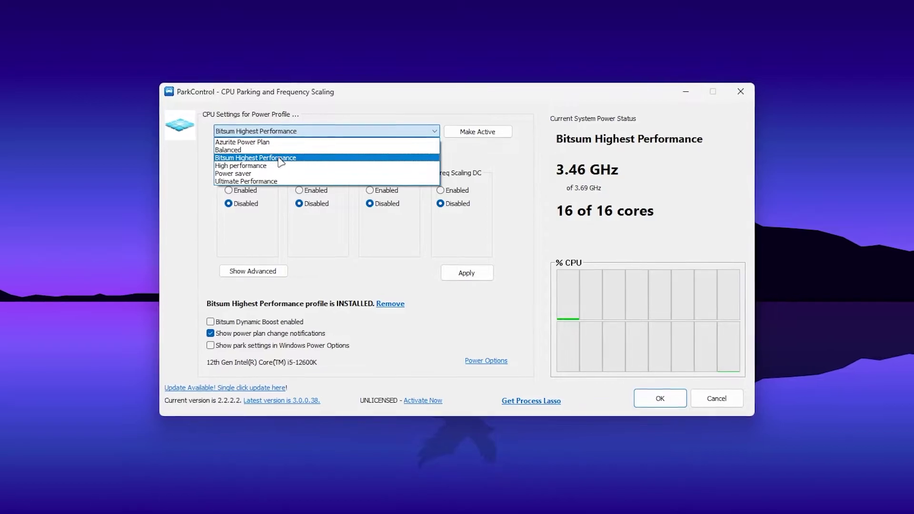
click(278, 162)
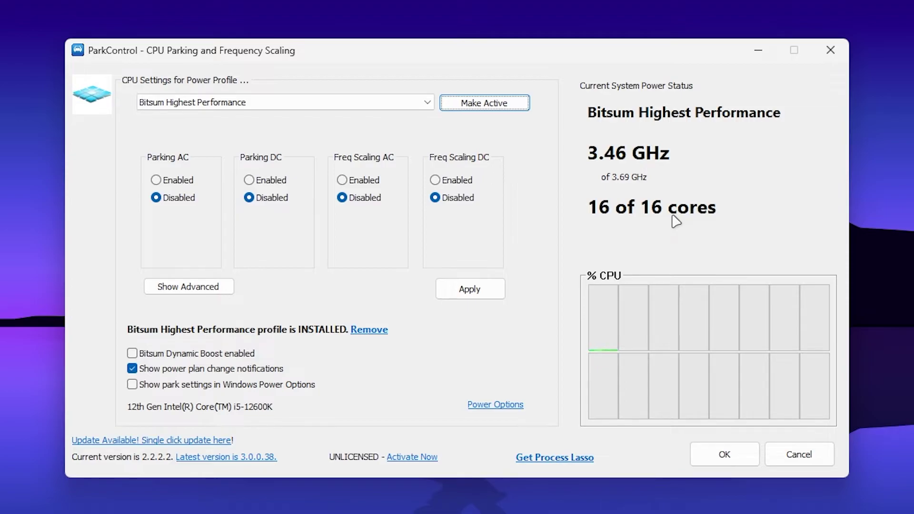
click(136, 388)
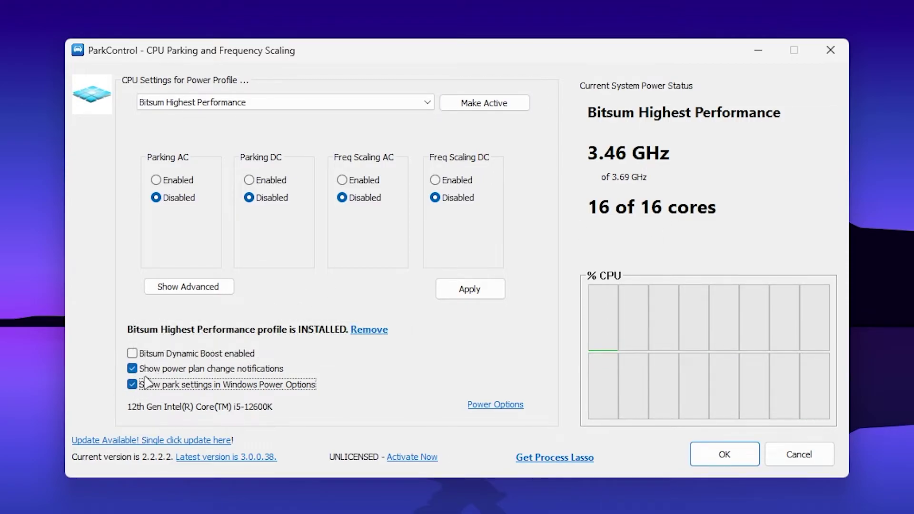
click(474, 291)
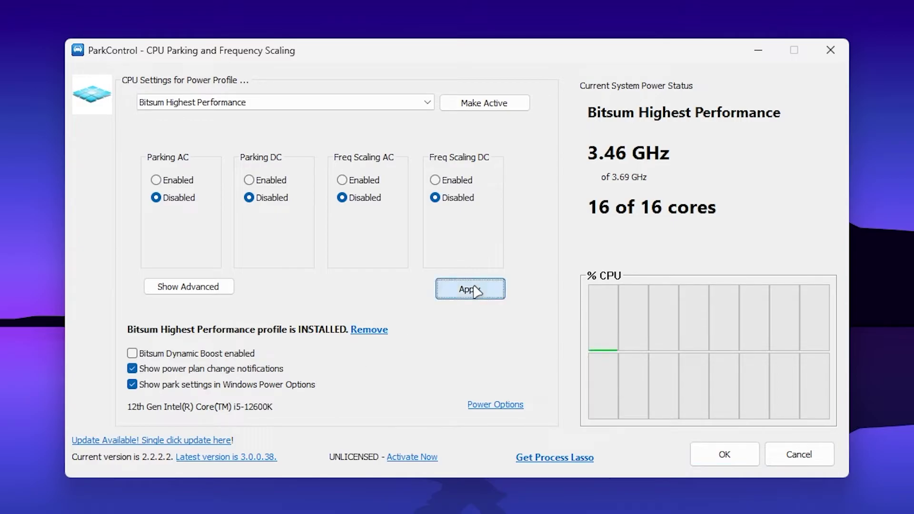
click(742, 467)
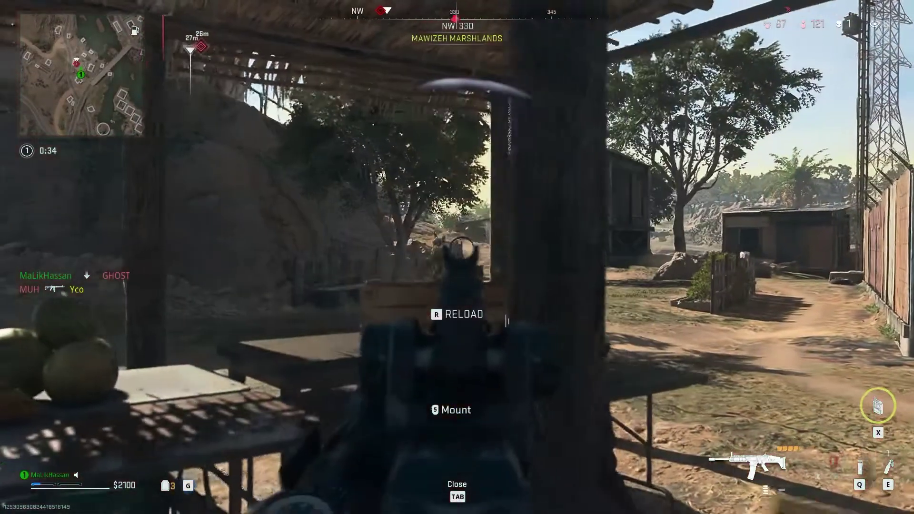
- Reload, aim and eliminate enemies, then move through the building while applying armor plates
key(r)
right_click(458, 258)
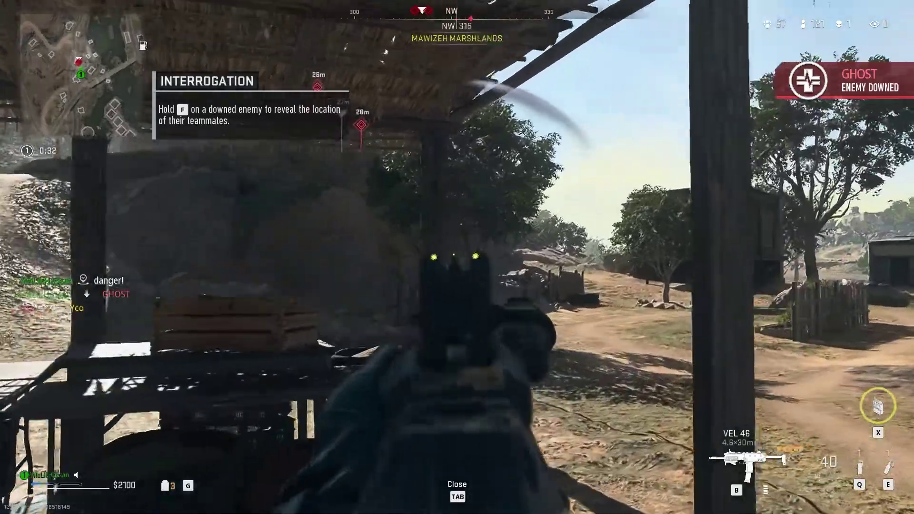
click(457, 257)
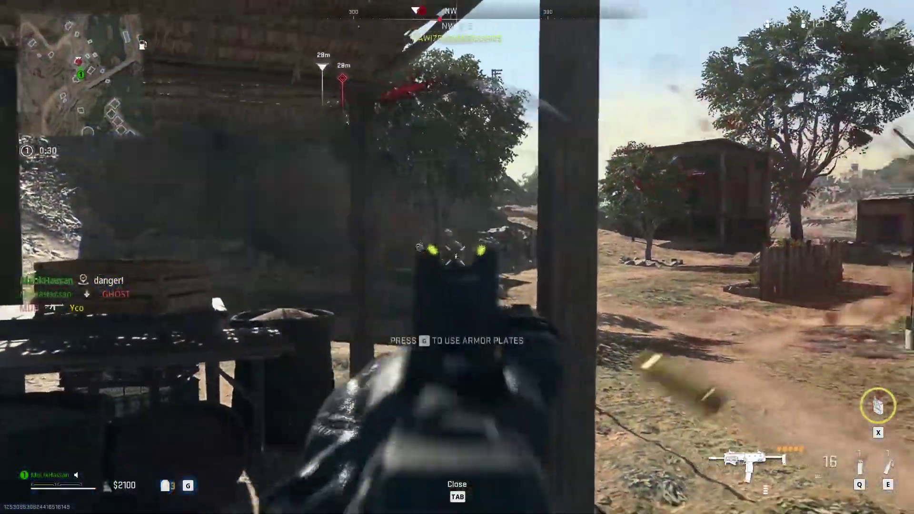
click(457, 258)
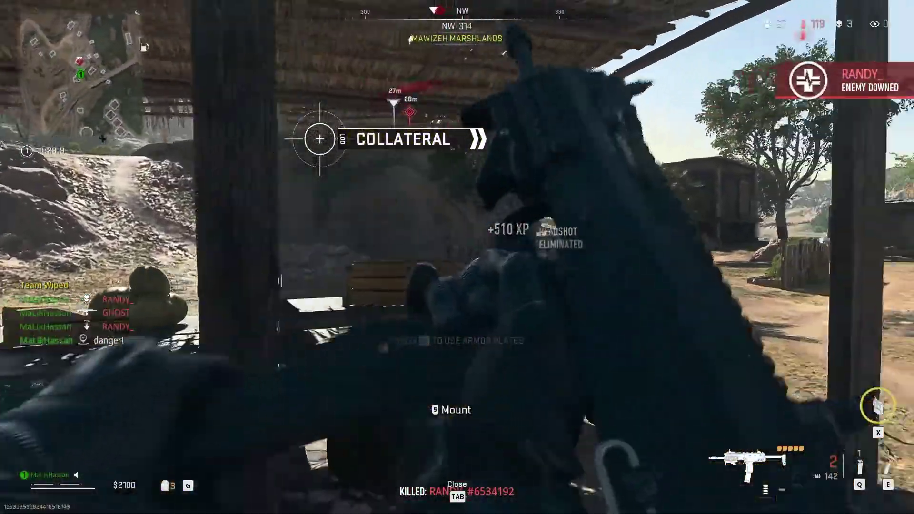
key(w)
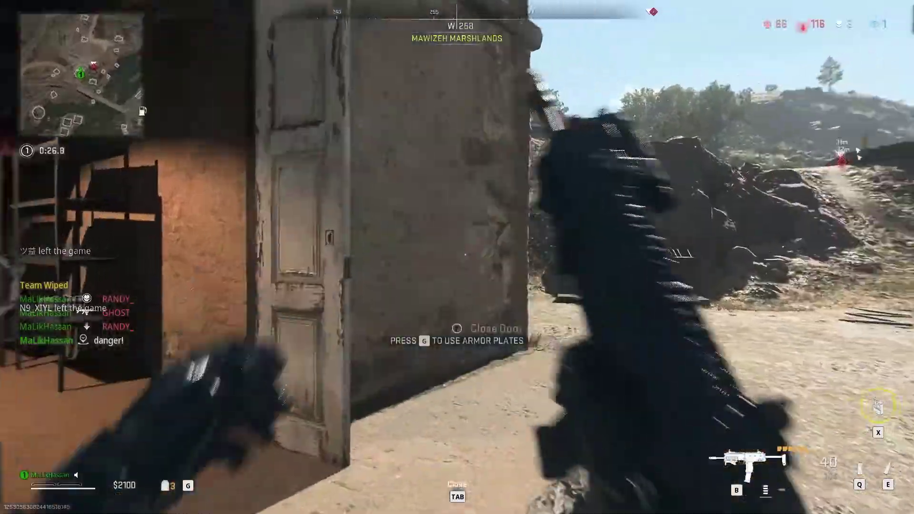
key(w)
key(g)
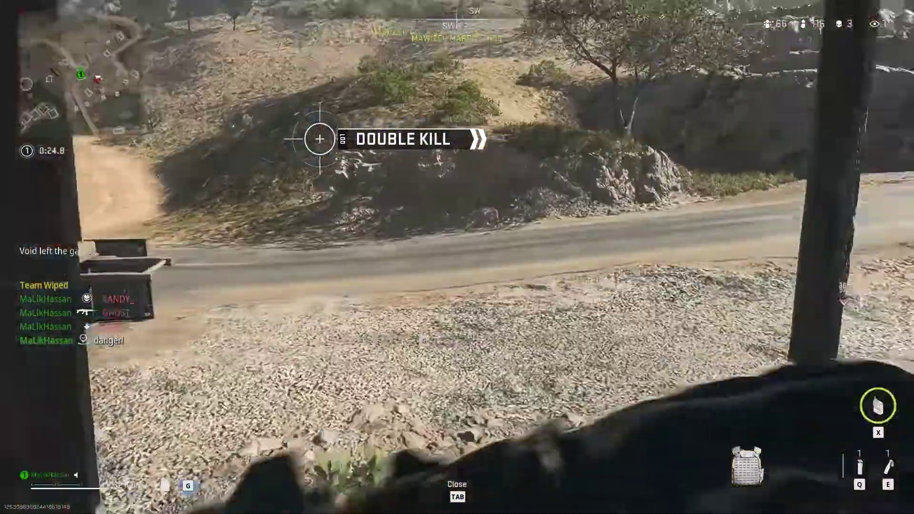
key(w)
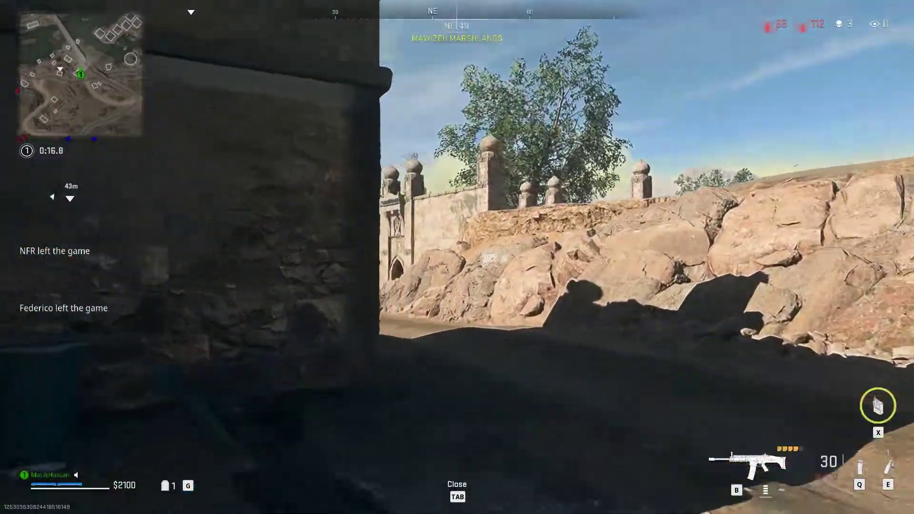
key(w)
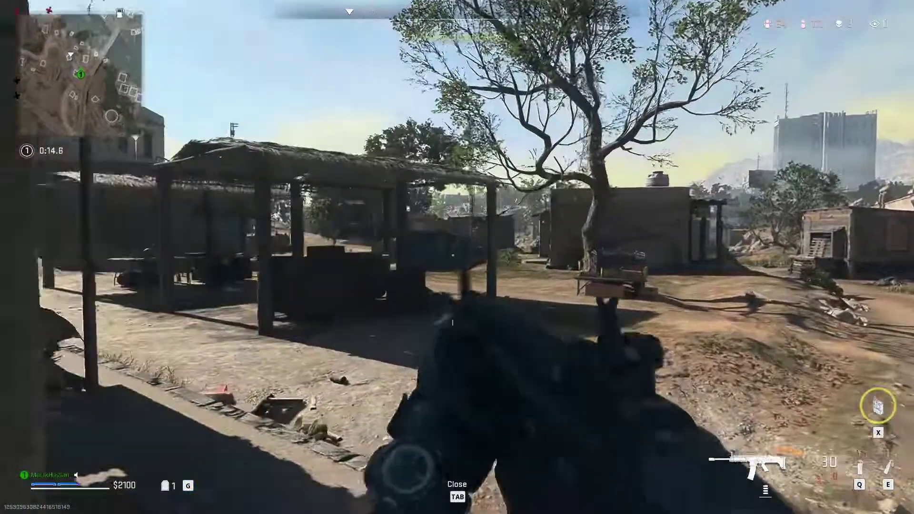